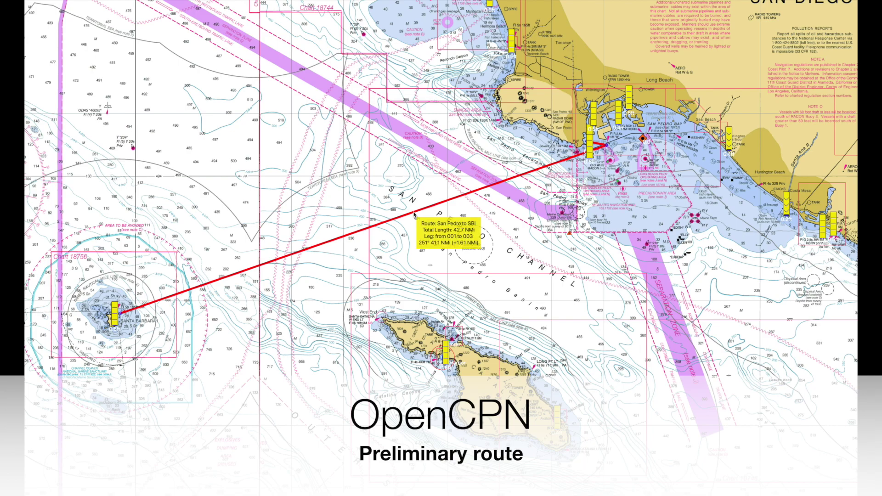
Step: Review the properties of the San Pedro to SBI route, including its distance, plan speed and legs
right_click(414, 214)
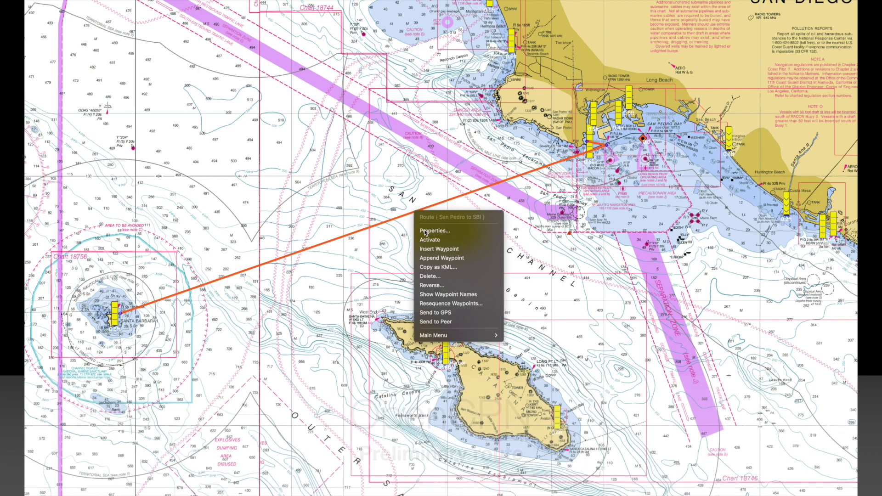
click(423, 229)
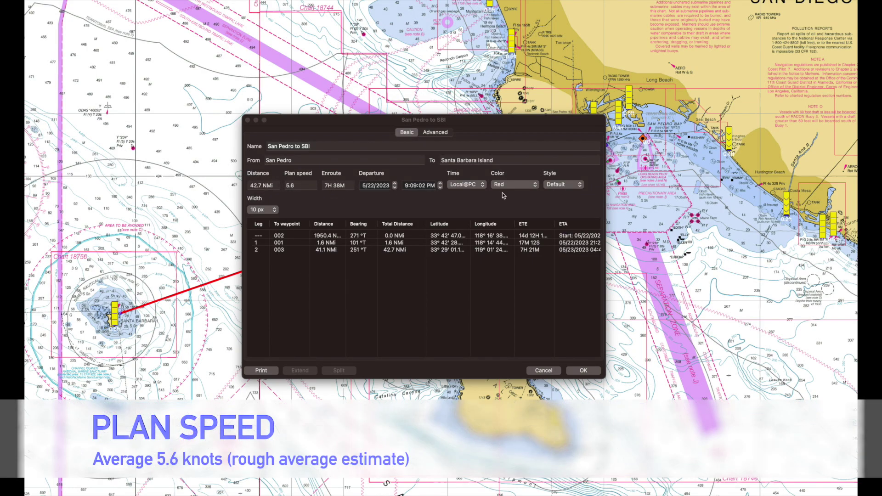
click(547, 373)
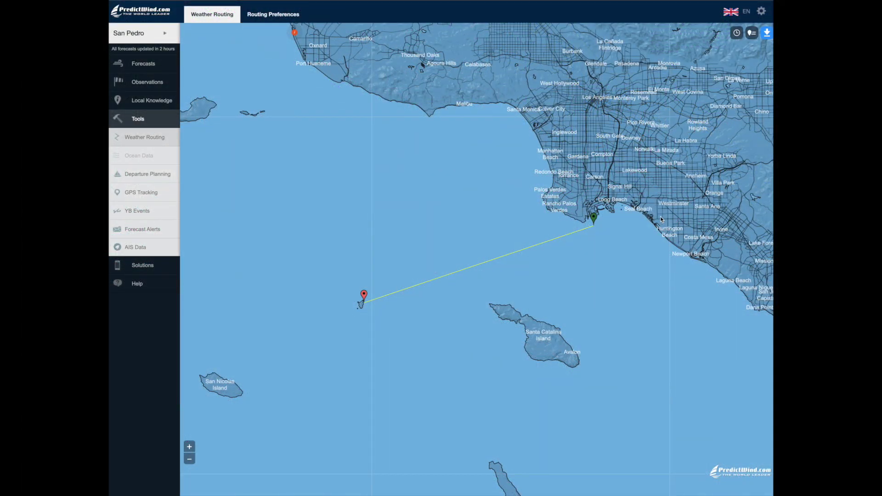
Step: Switch to PredictWind, check the start time, and calculate the weather routing from San Pedro to Santa Barbara Island
click(737, 34)
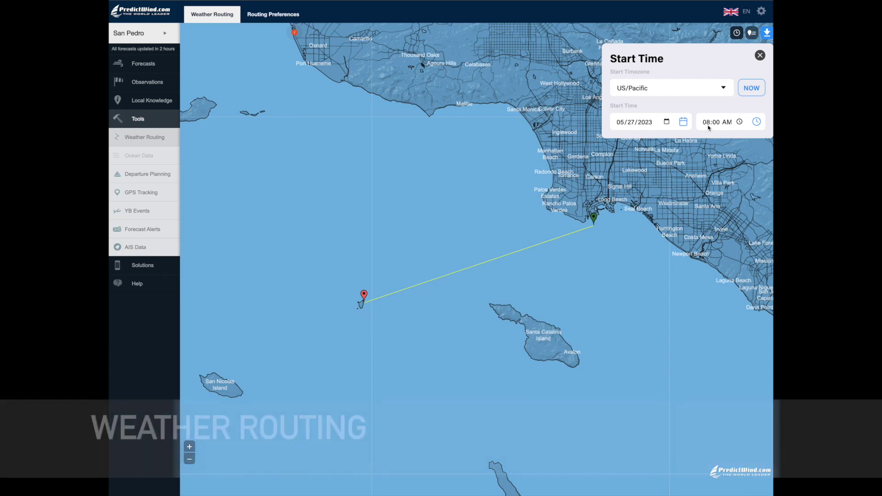
click(761, 56)
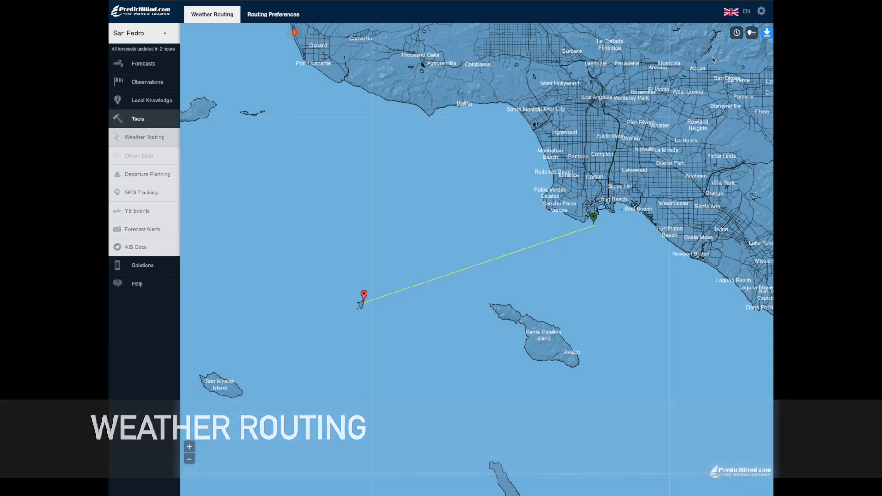
click(768, 33)
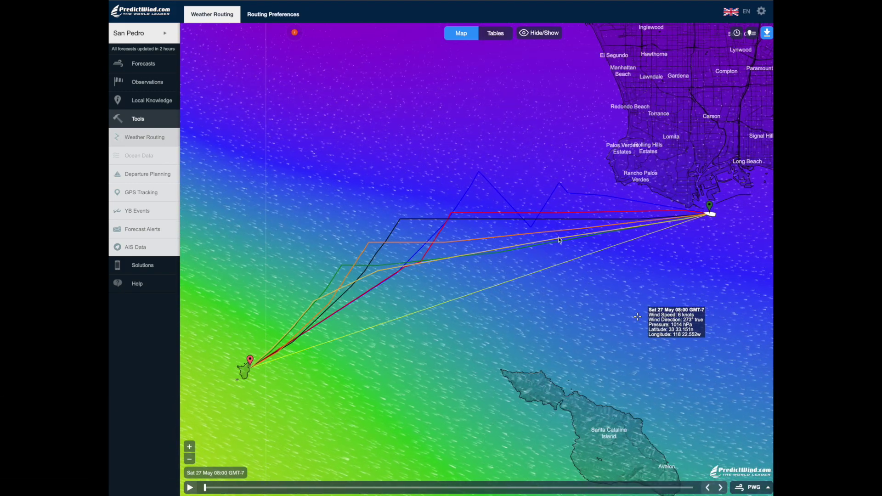
Step: Set the routing map's forecast model to ECMWF and play the animation of the passage
click(753, 488)
click(712, 309)
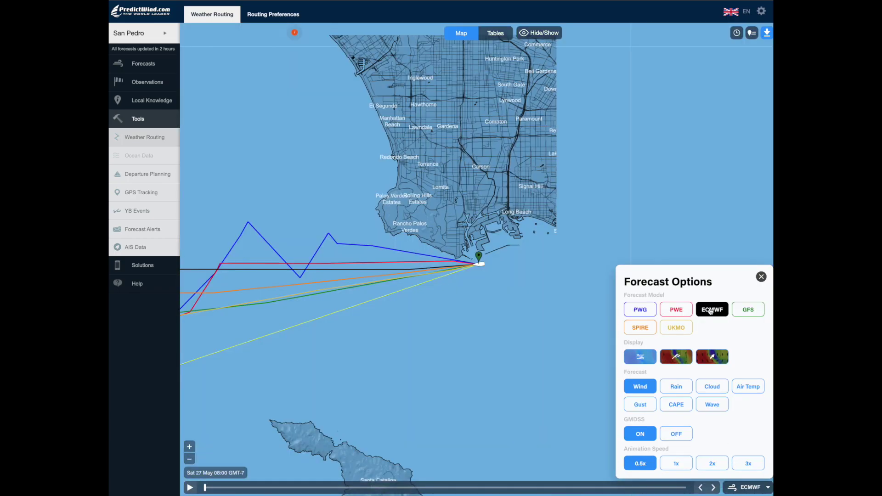
click(762, 277)
drag(382, 346, 498, 327)
scroll(498, 327, down, 5)
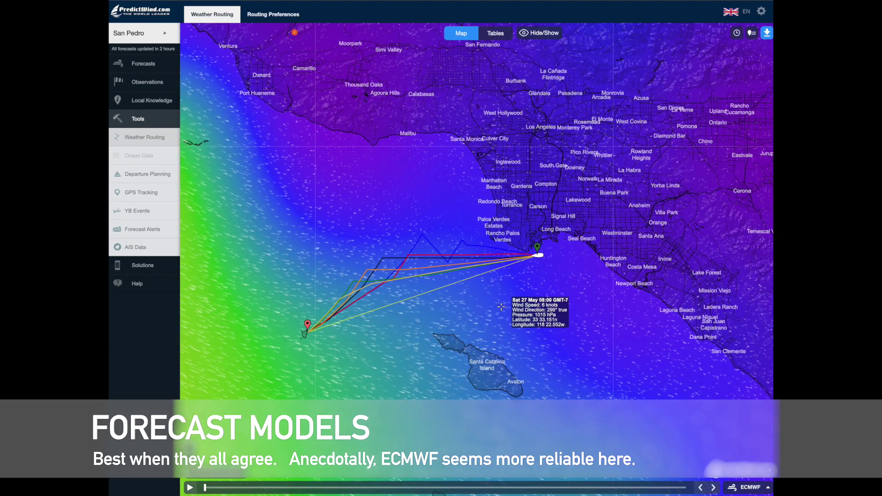
click(189, 487)
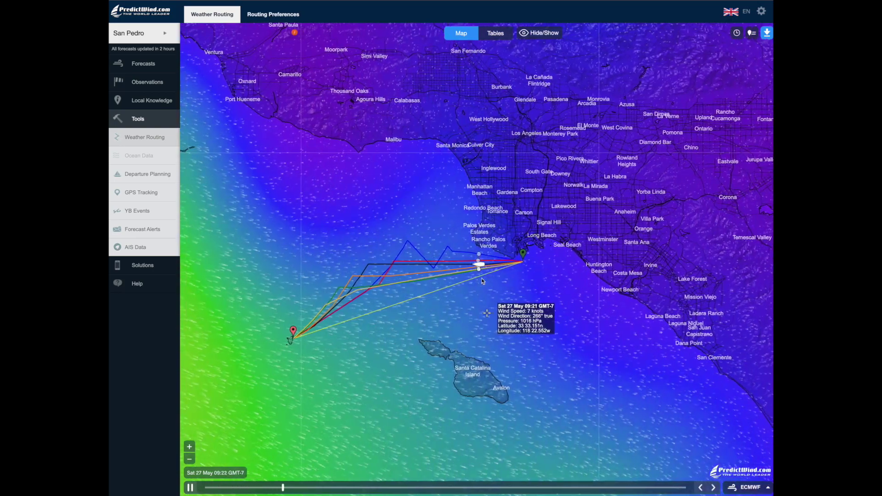
Step: Examine the routing graphs comparing the models' wind speed, wind direction, wind angle, rain and CAPE
click(495, 33)
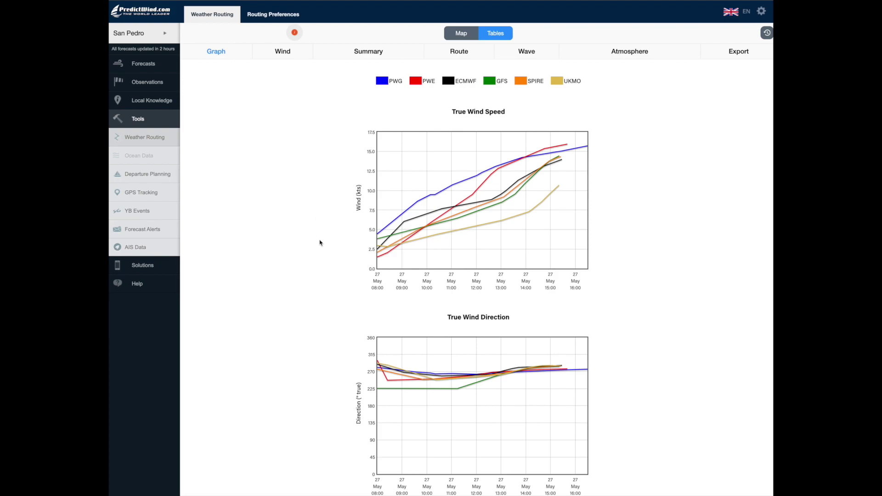
scroll(305, 268, down, 4)
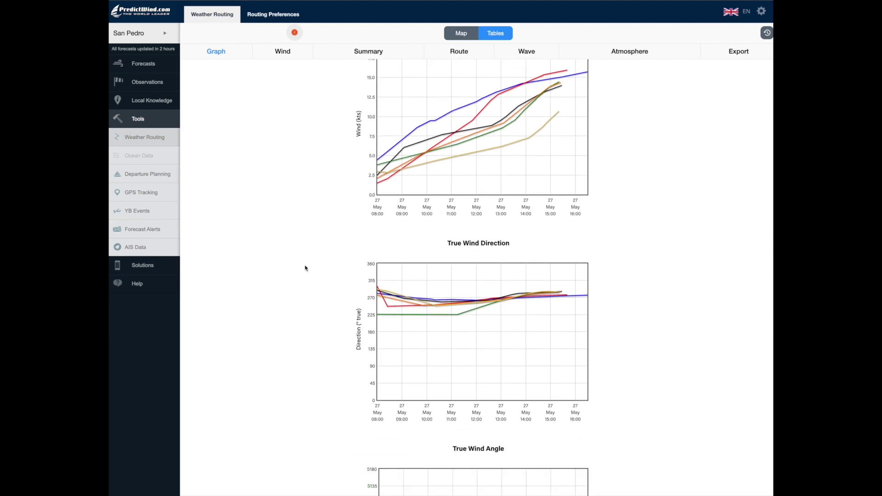
scroll(305, 268, down, 2)
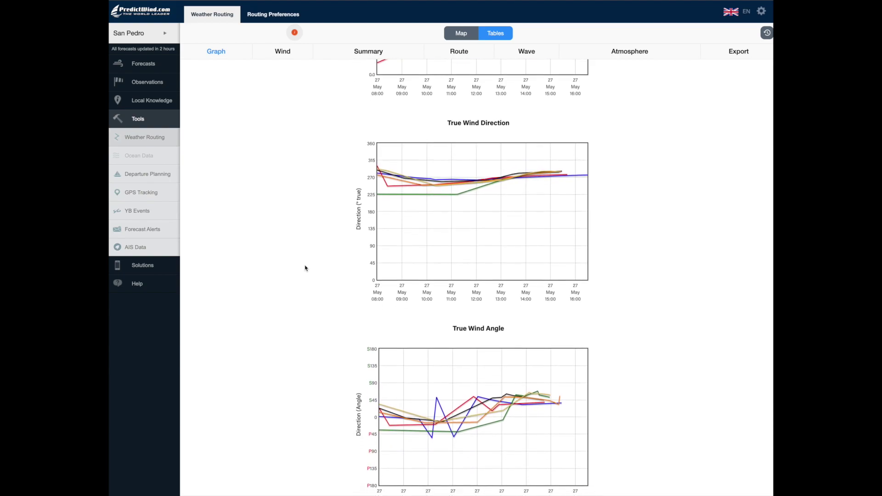
scroll(306, 268, down, 4)
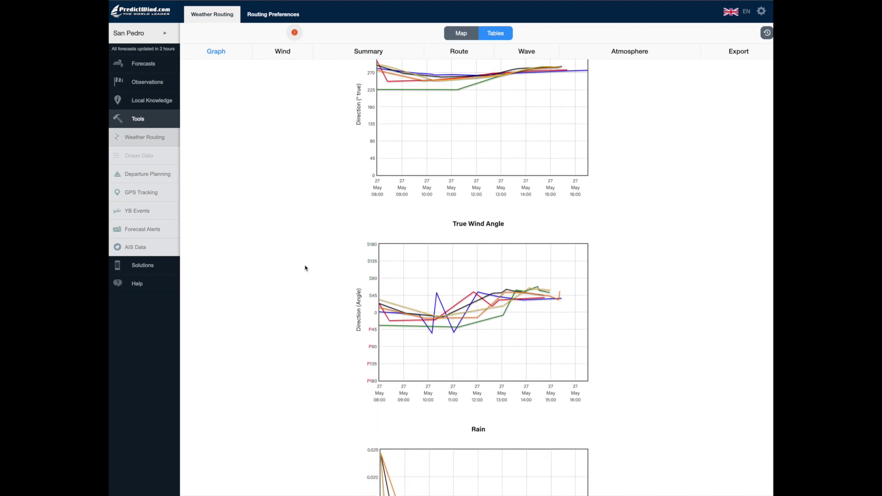
scroll(305, 268, down, 6)
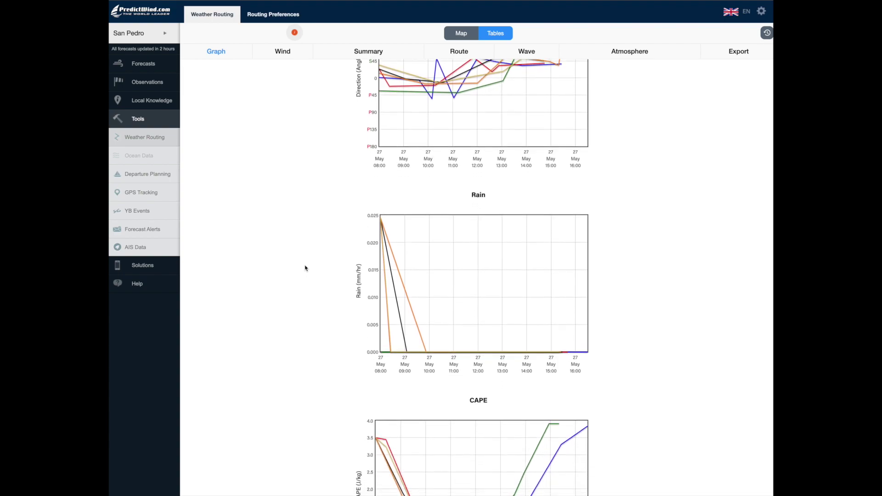
scroll(306, 268, down, 4)
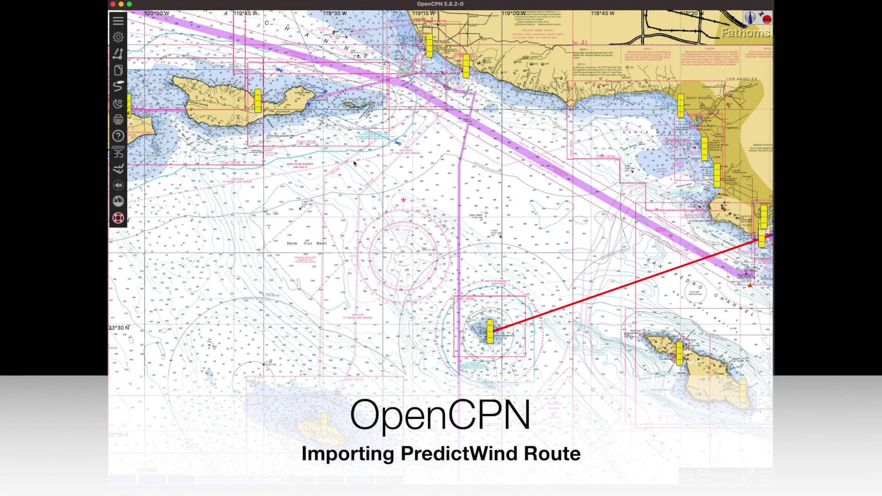
Step: Switch to OpenCPN, import the PredictWind GPX file from Downloads, and select the ECMWF route in the Route & Mark Manager
drag(504, 189, 316, 171)
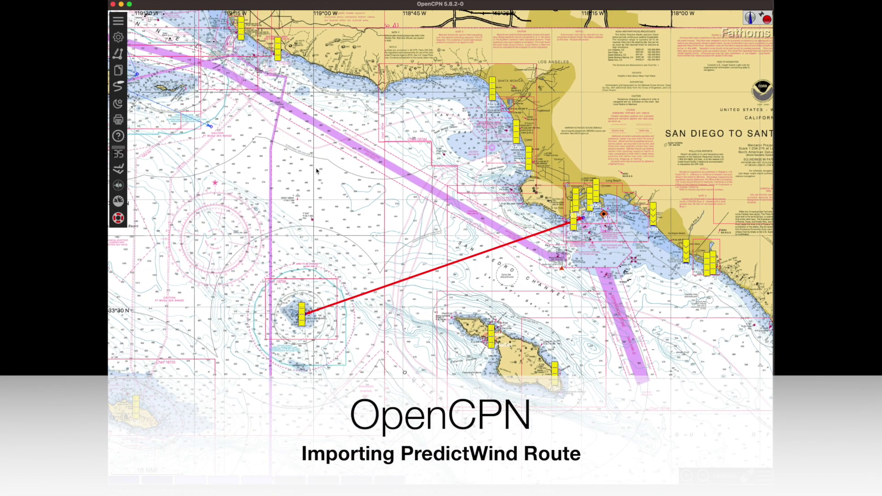
click(118, 69)
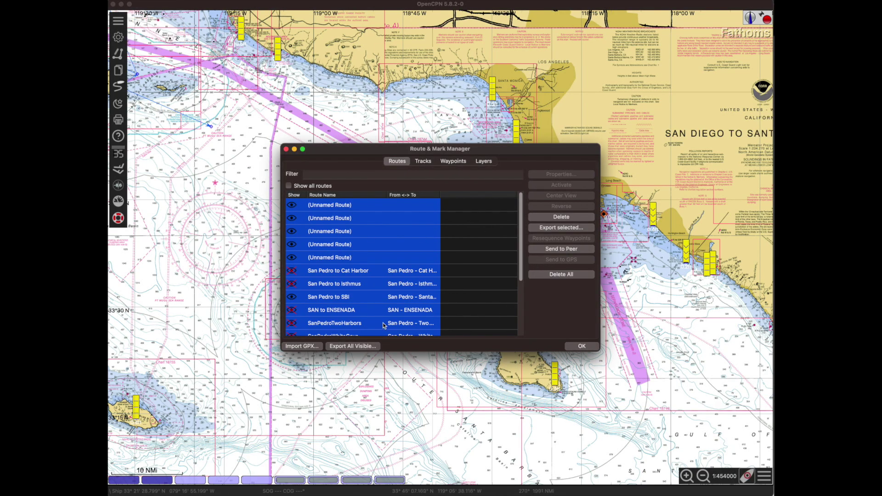
click(302, 346)
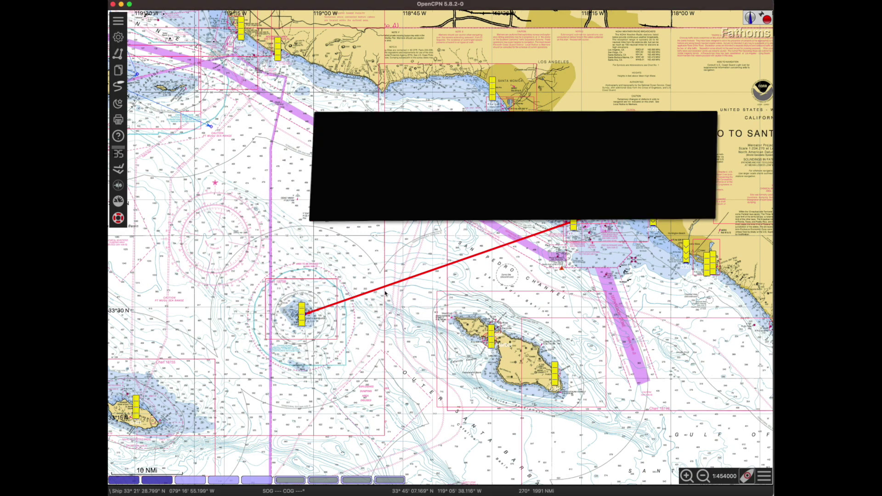
click(742, 115)
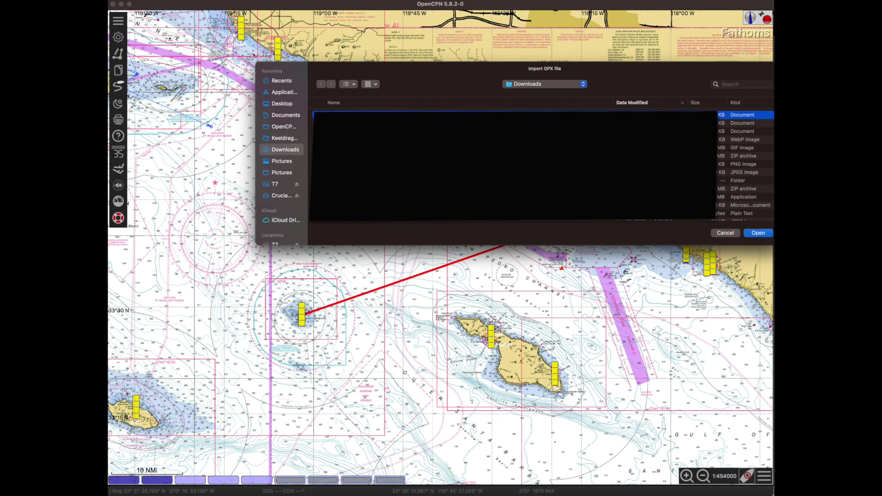
click(758, 234)
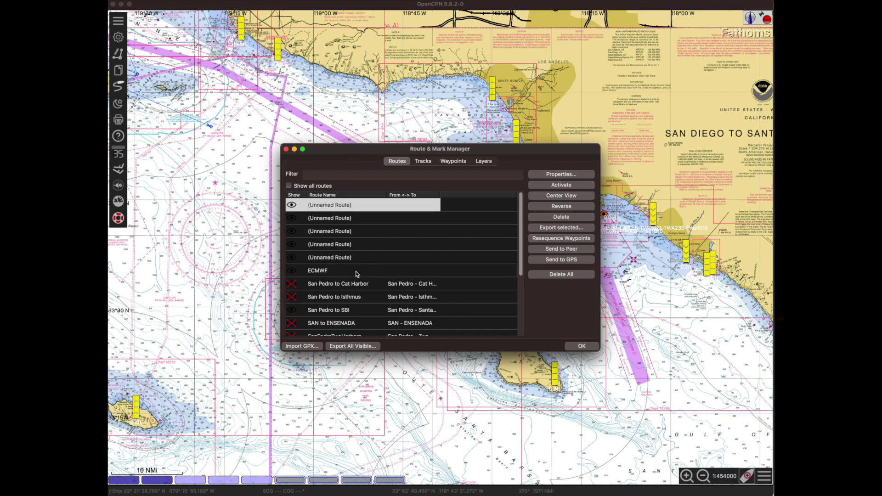
click(356, 273)
click(581, 346)
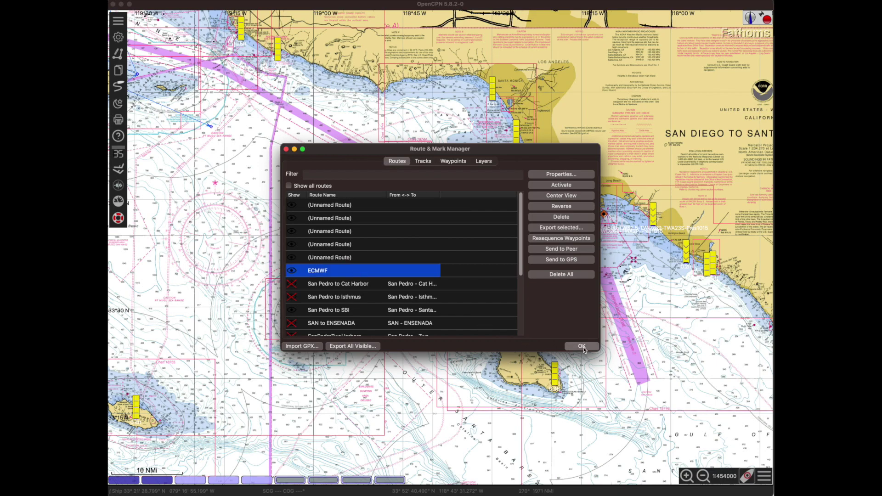
Step: Set the imported ECMWF route's line width to 10 px and its color to green
mouse_move(414, 229)
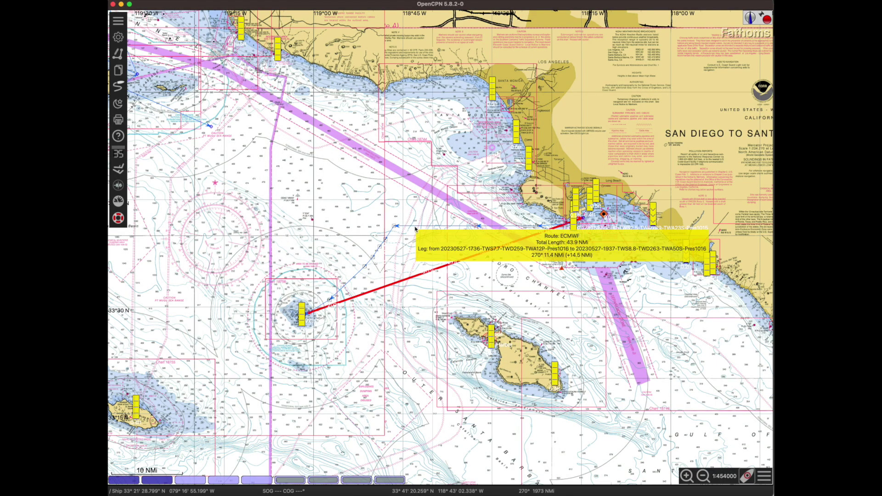
drag(415, 229, 440, 249)
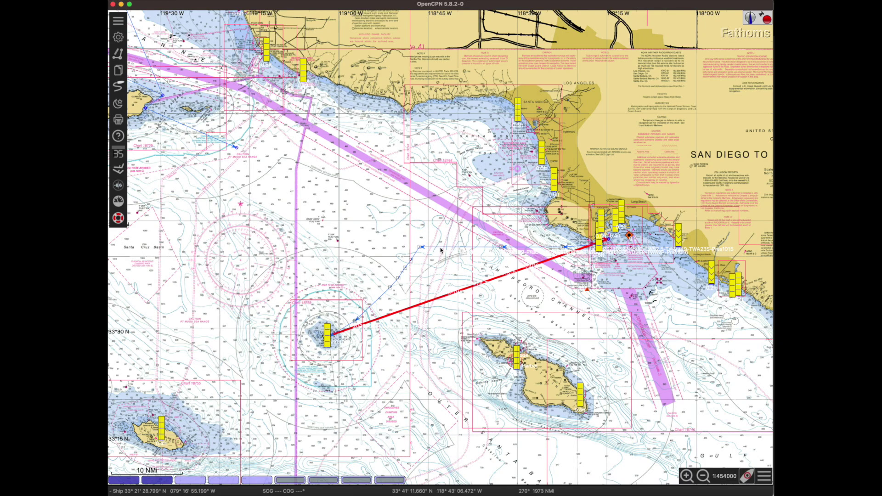
right_click(441, 249)
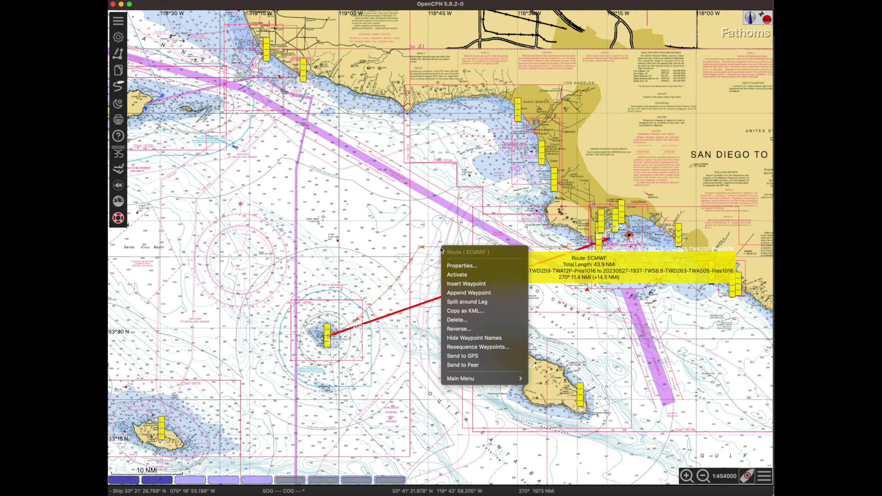
click(469, 266)
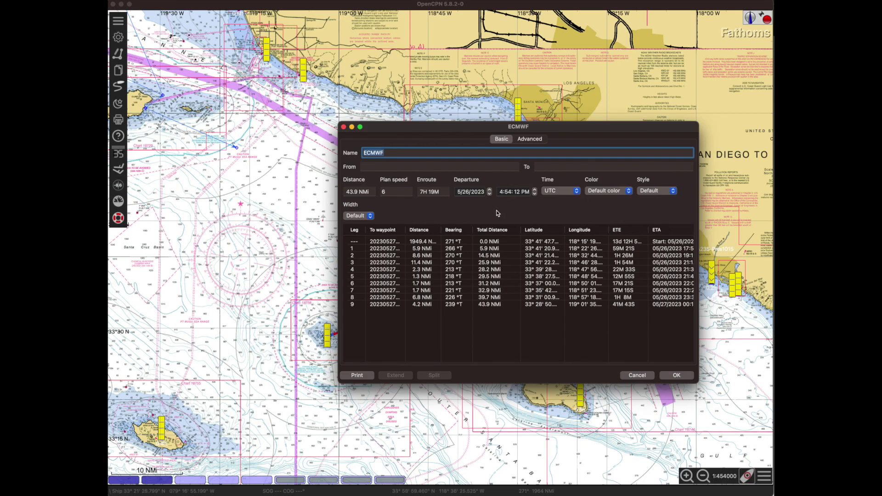
click(370, 217)
click(361, 308)
click(607, 192)
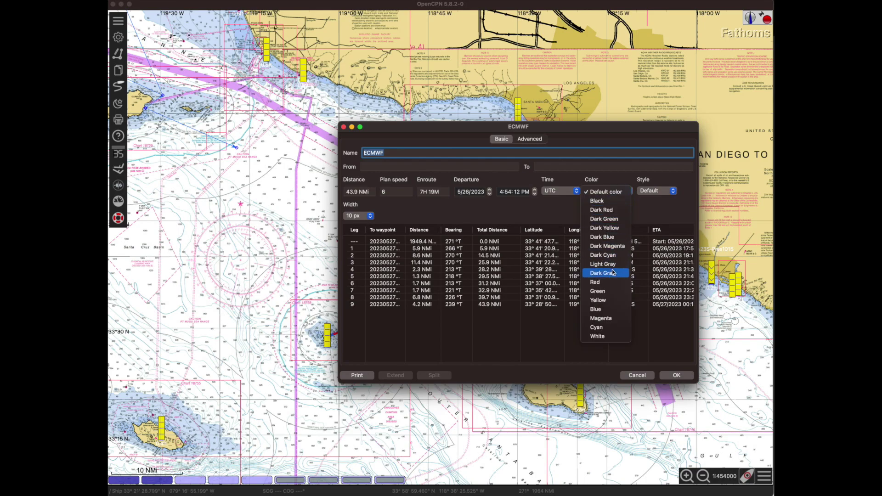
click(604, 291)
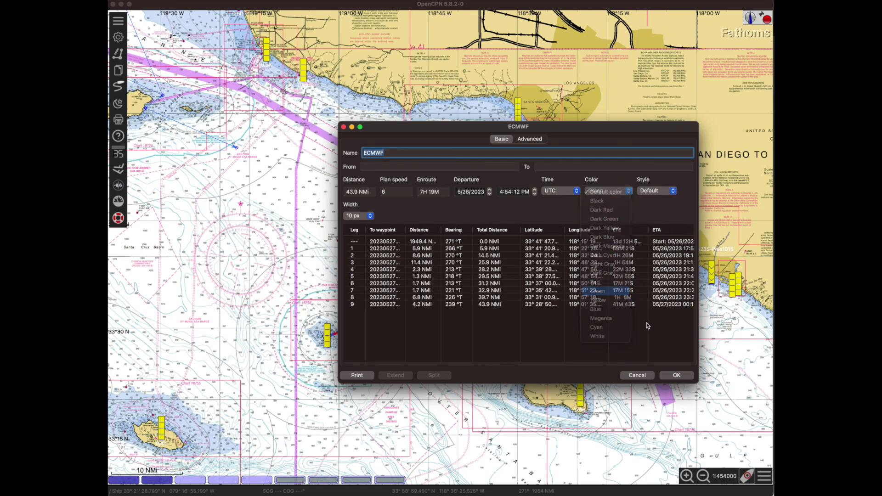
click(687, 376)
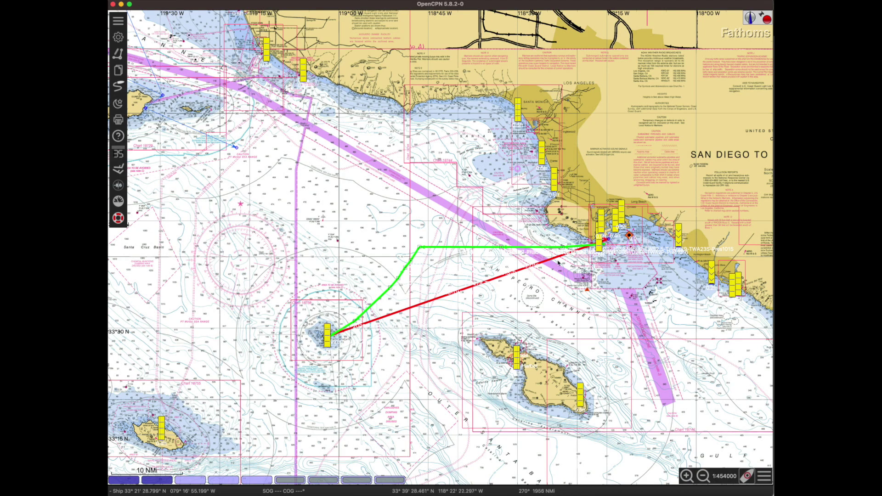
mouse_move(460, 250)
mouse_move(419, 252)
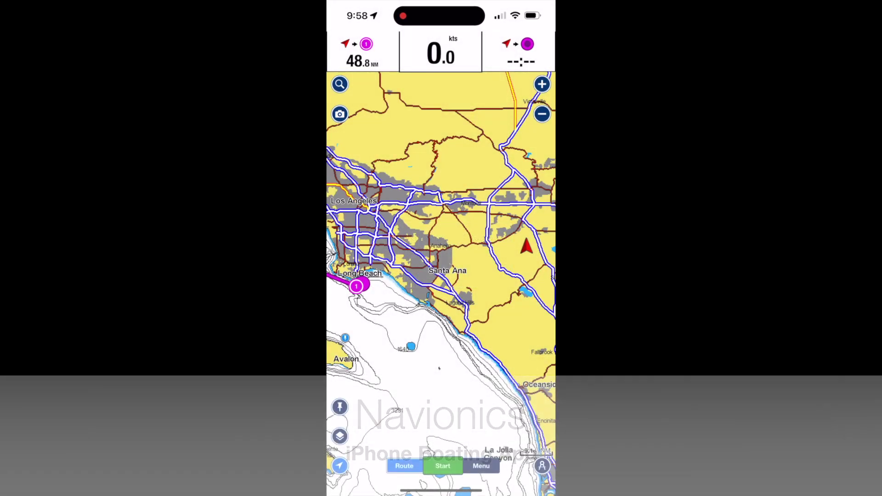
Step: Switch to Navionics and review the route on the chart and the details of its waypoints
drag(390, 312, 490, 277)
drag(414, 295, 440, 340)
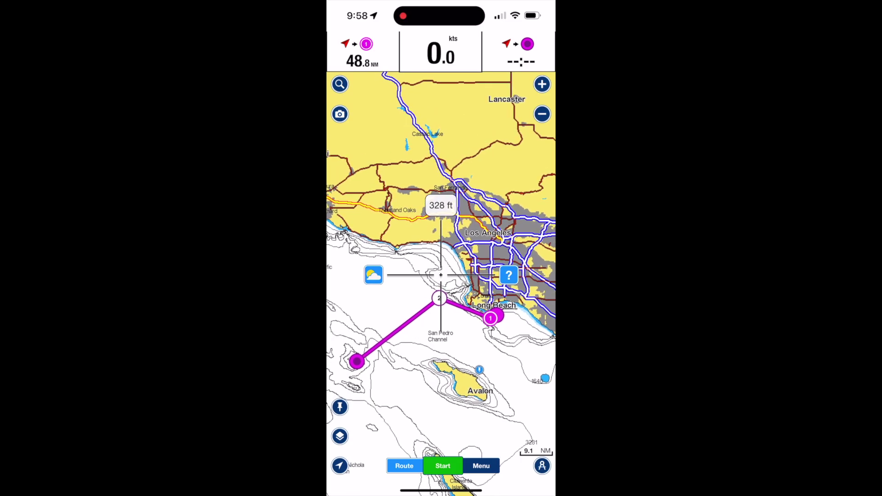
click(404, 466)
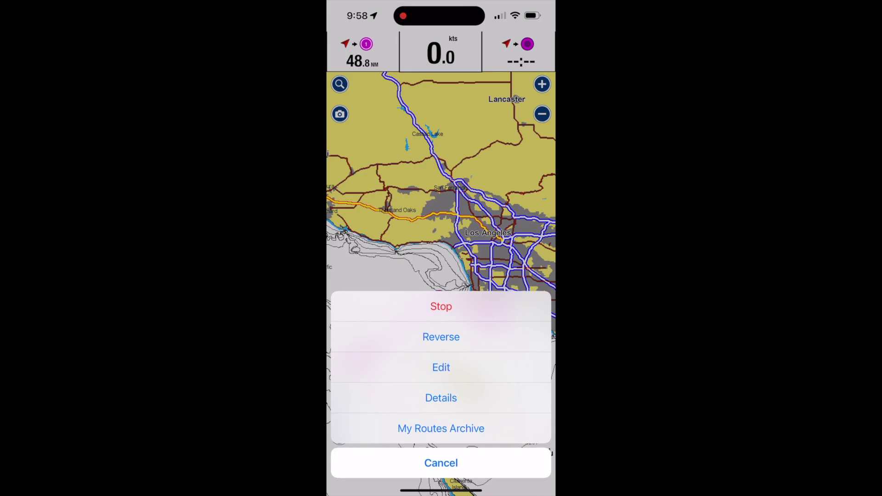
click(441, 398)
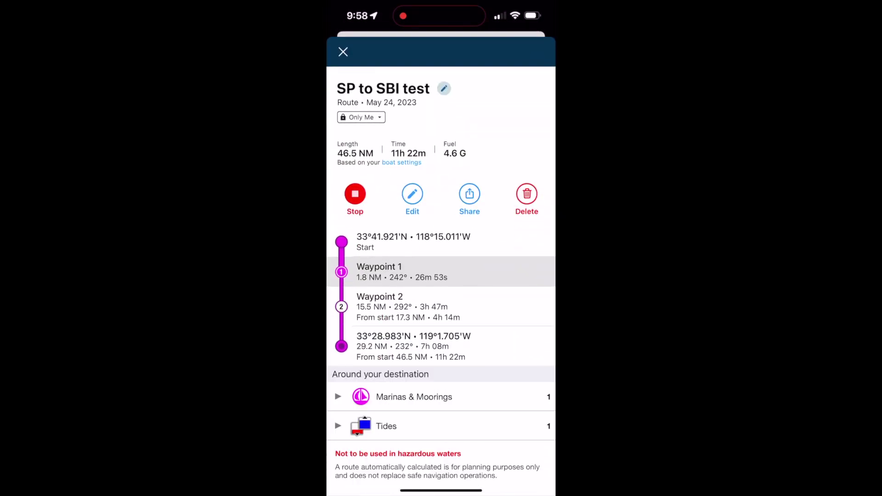
scroll(441, 276, down, 1)
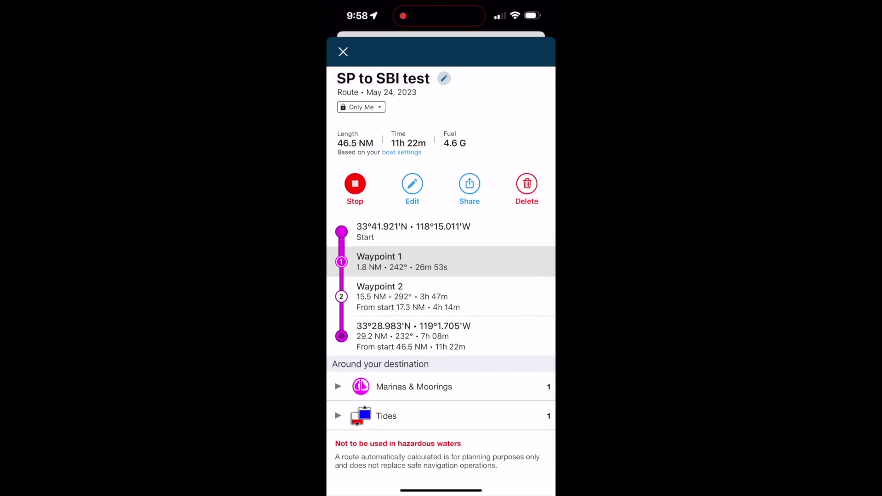
click(343, 52)
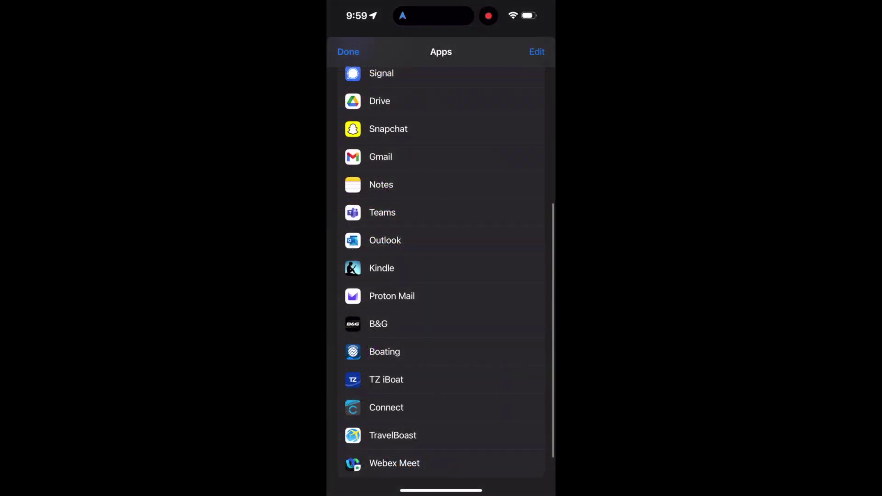
Step: Open the routes file from Drive in the TZ navigation app and import the routes
click(386, 380)
click(510, 248)
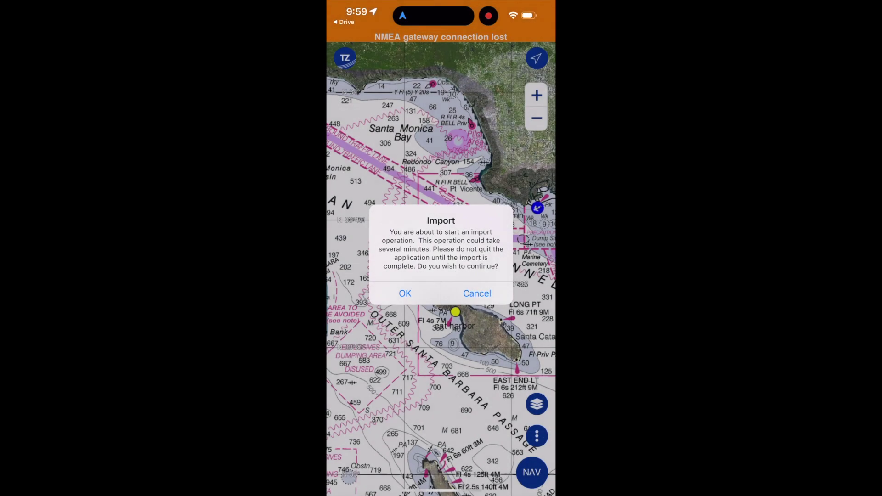
click(405, 294)
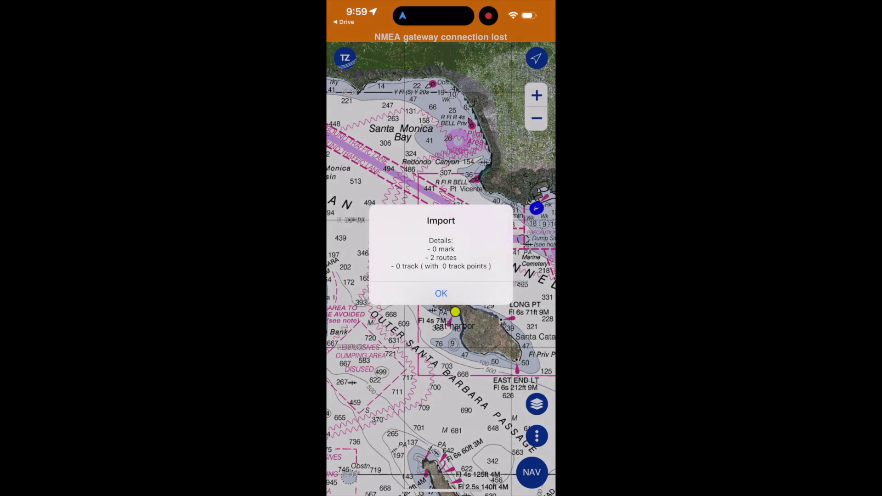
click(441, 294)
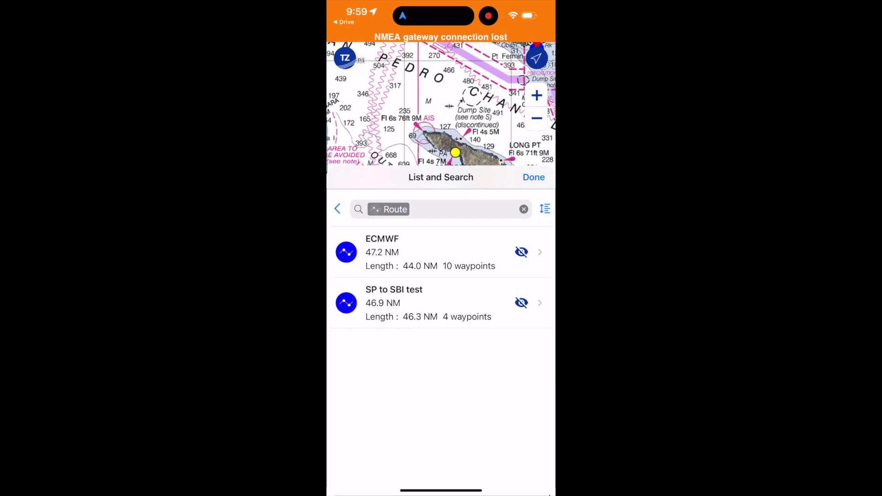
Step: Make the imported ECMWF route visible on the TZ chart and inspect its waypoints out to Santa Barbara Island
click(521, 252)
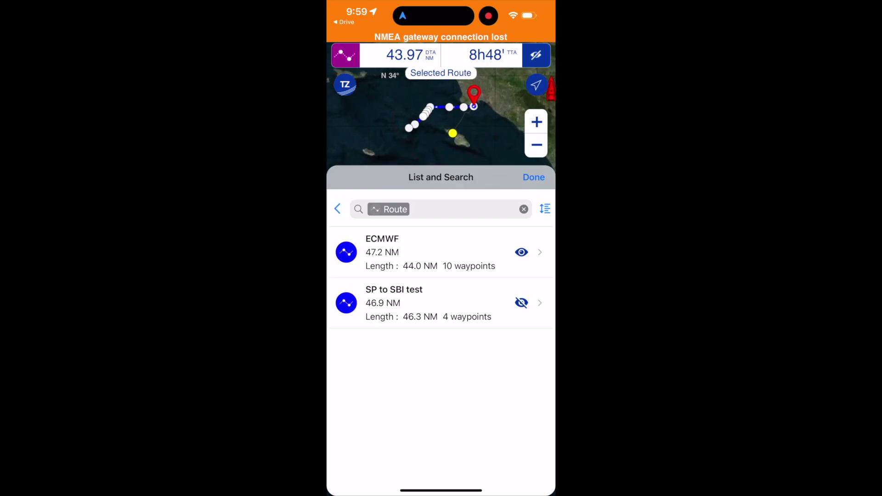
click(534, 178)
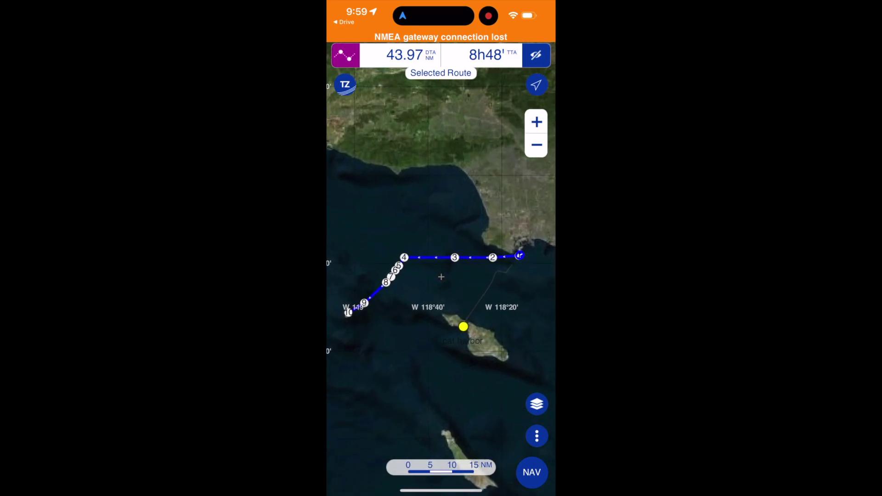
click(537, 404)
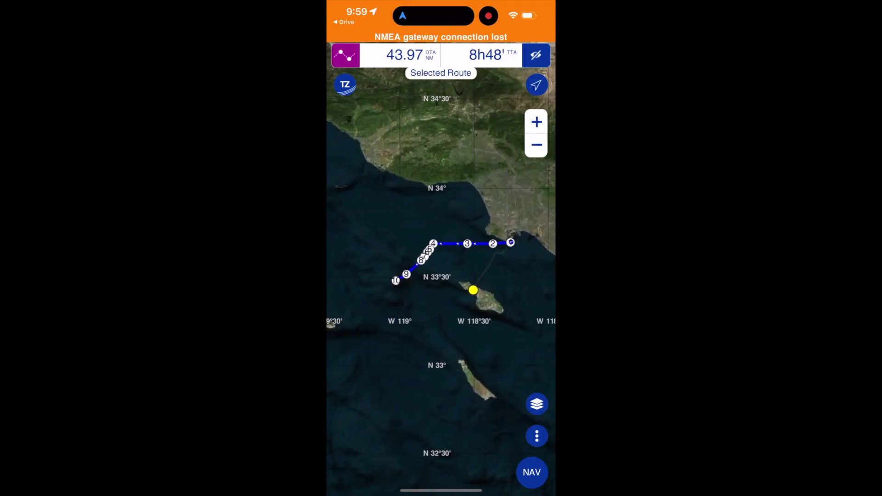
double_click(470, 255)
drag(441, 277, 349, 308)
scroll(423, 281, up, 6)
scroll(441, 277, down, 4)
scroll(441, 277, down, 2)
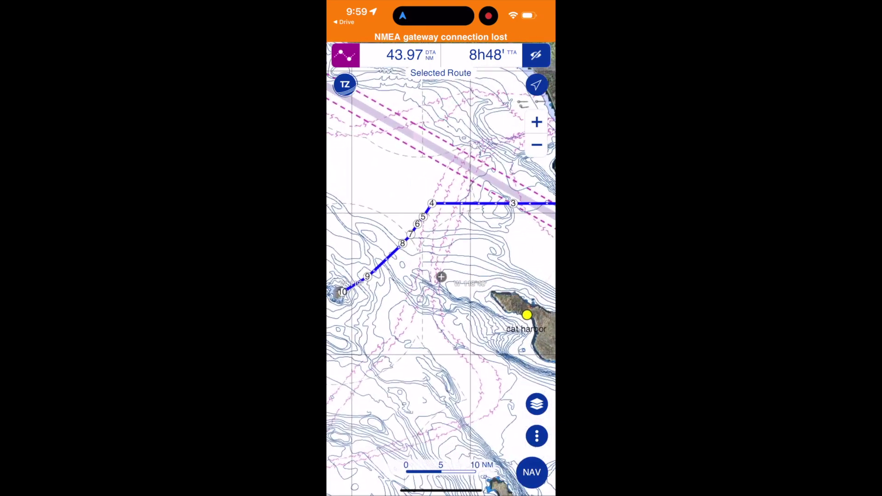